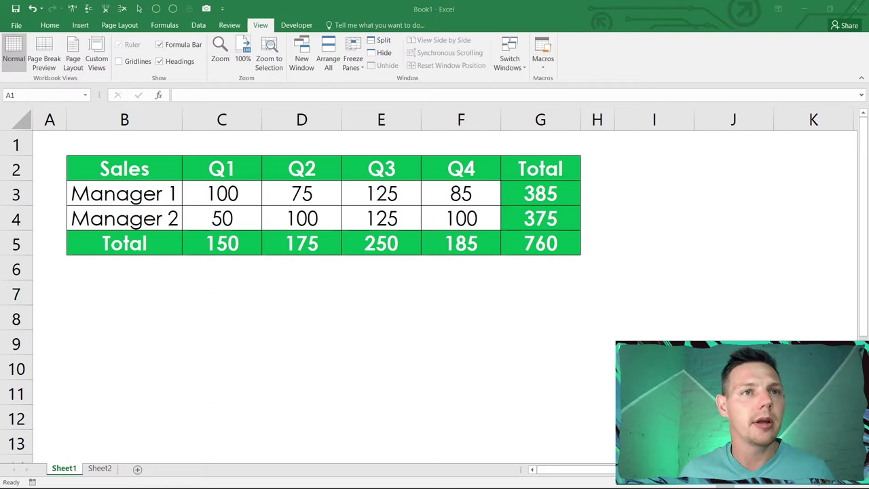
- Inspect Manager 1's quarterly values and the row and Q1 total formulas on the first sheet
left_click(211, 195)
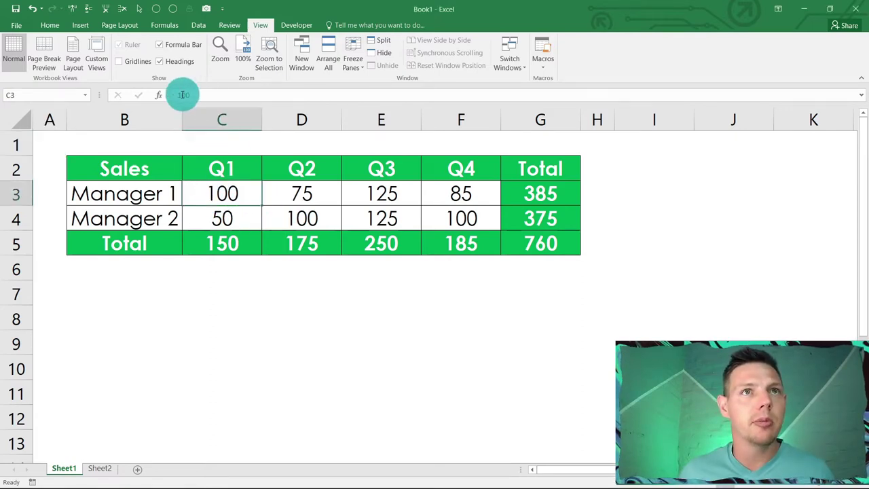
left_click(270, 192)
left_click(350, 189)
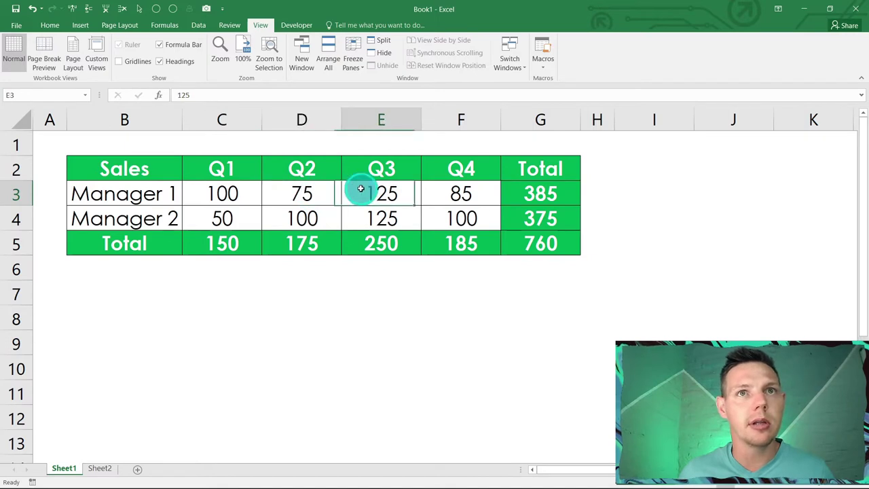
left_click(452, 194)
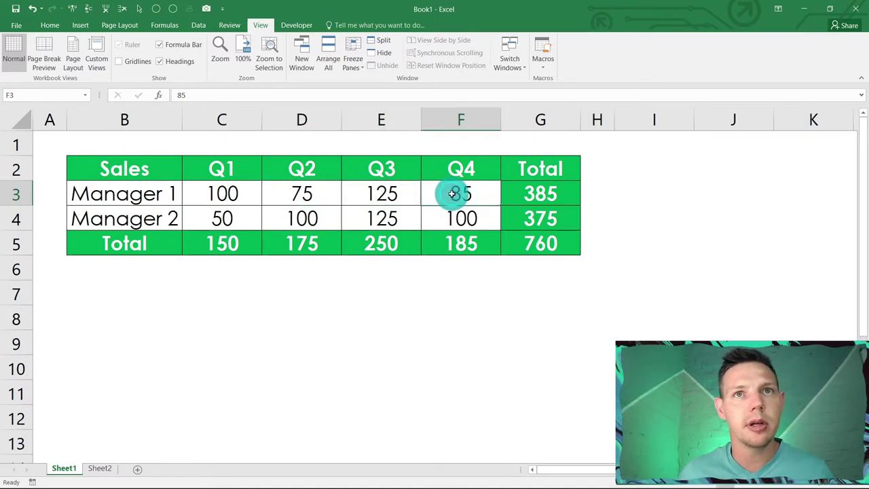
left_click(510, 193)
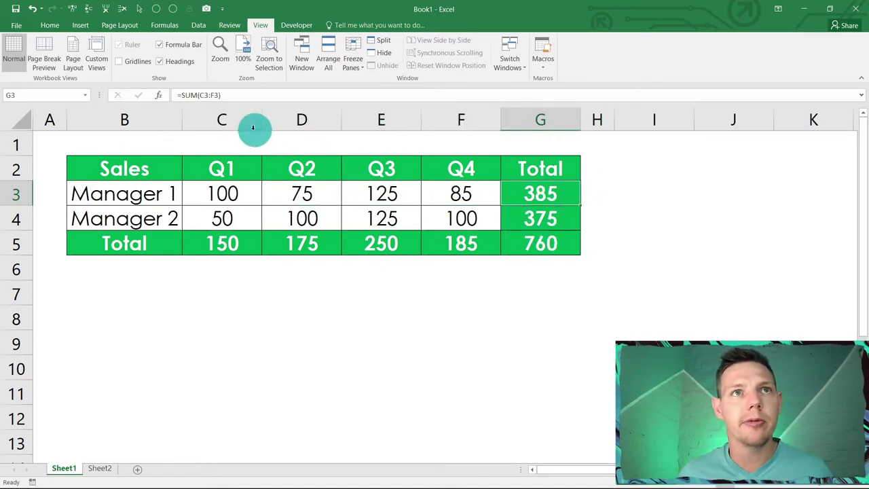
double_click(532, 194)
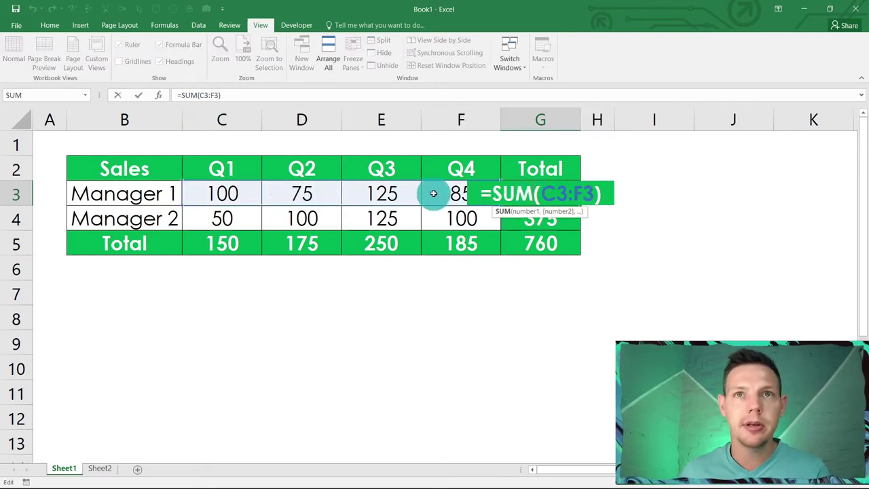
key("Return")
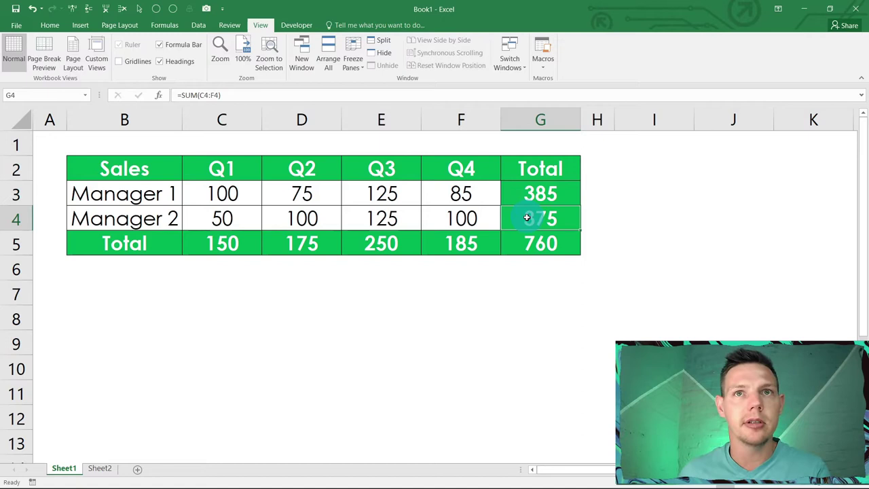
left_click(247, 246)
double_click(246, 246)
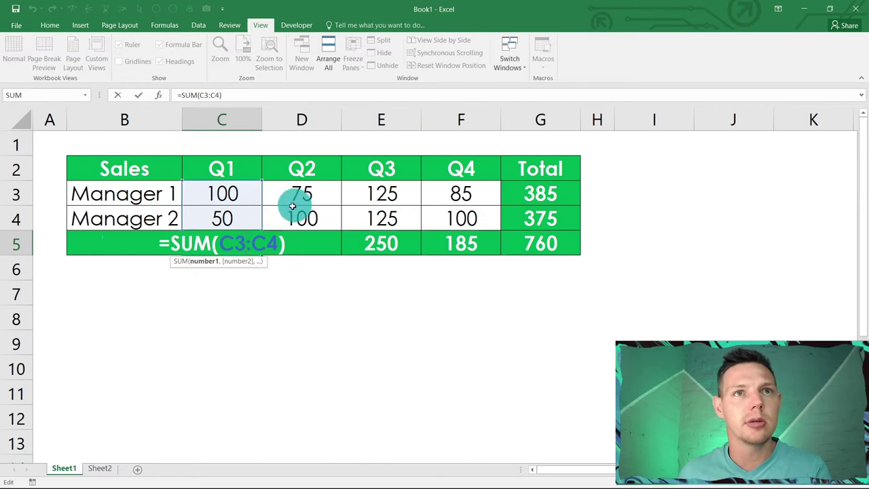
key("Return")
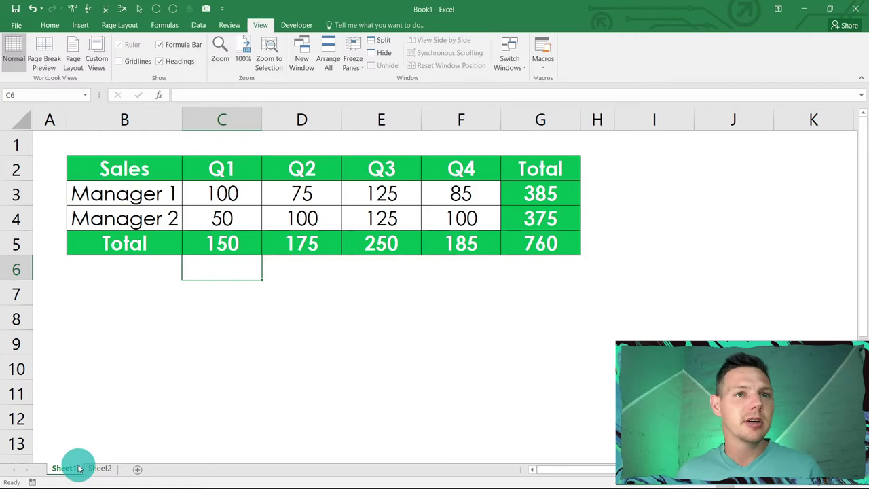
- On Sheet2, enter Manager 1's Q1–Q4 sales of 100, 500, 600 and 700 in C3:F3
left_click(98, 469)
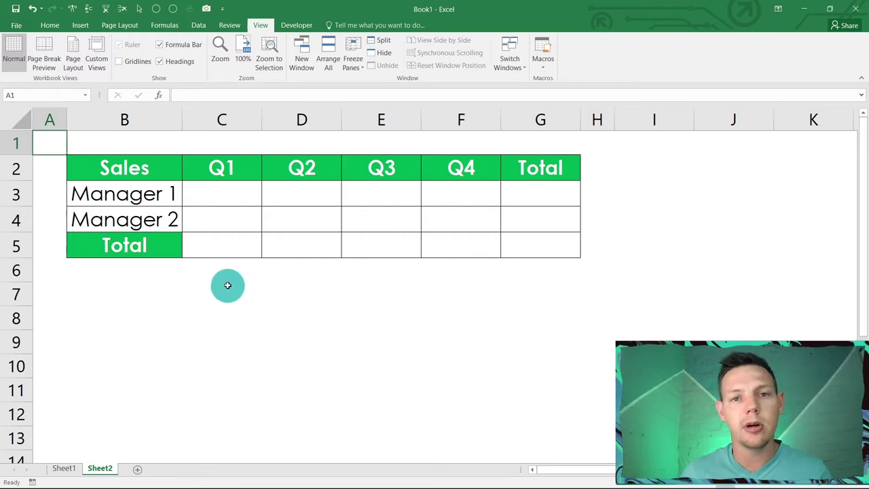
left_click(214, 196)
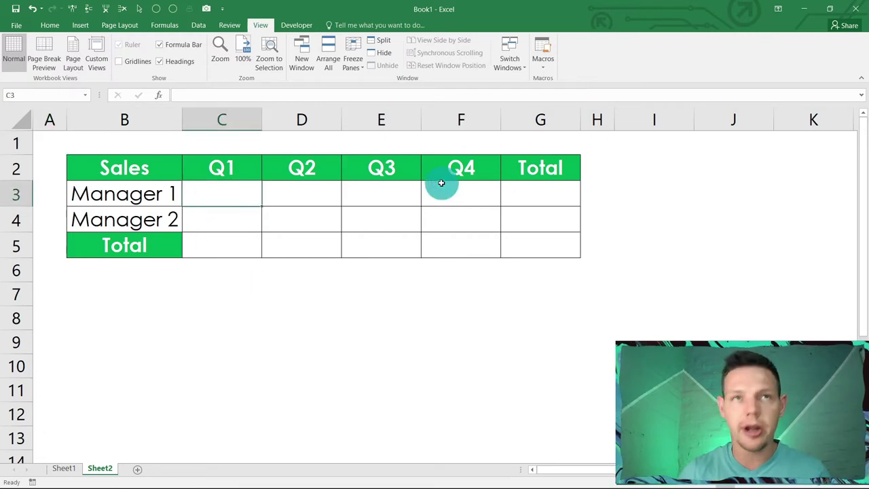
type("100")
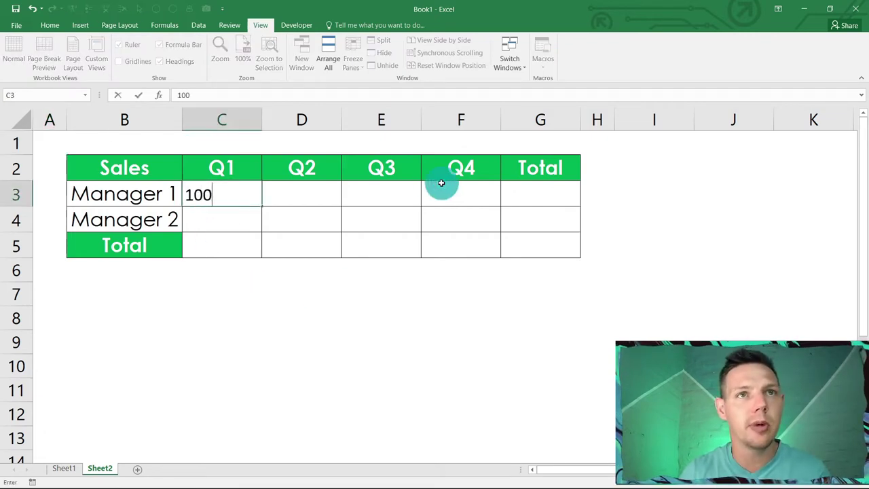
key("Tab")
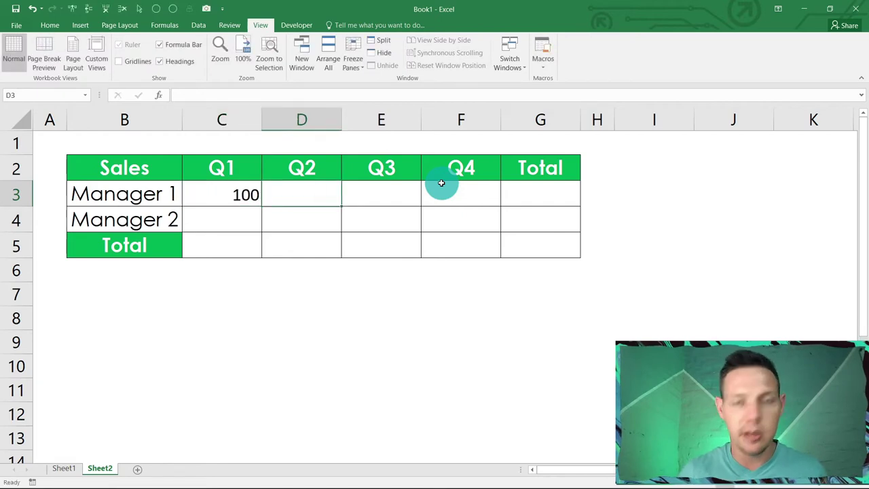
type("500")
key("Tab")
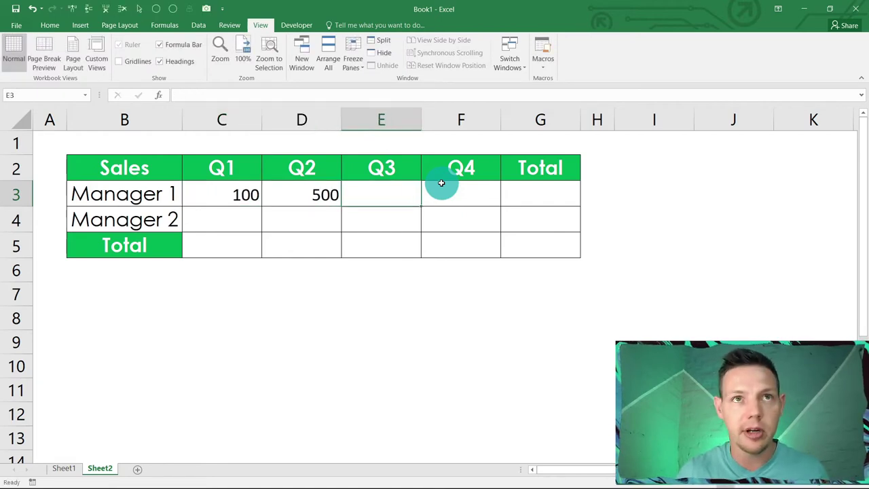
type("600")
key("Tab")
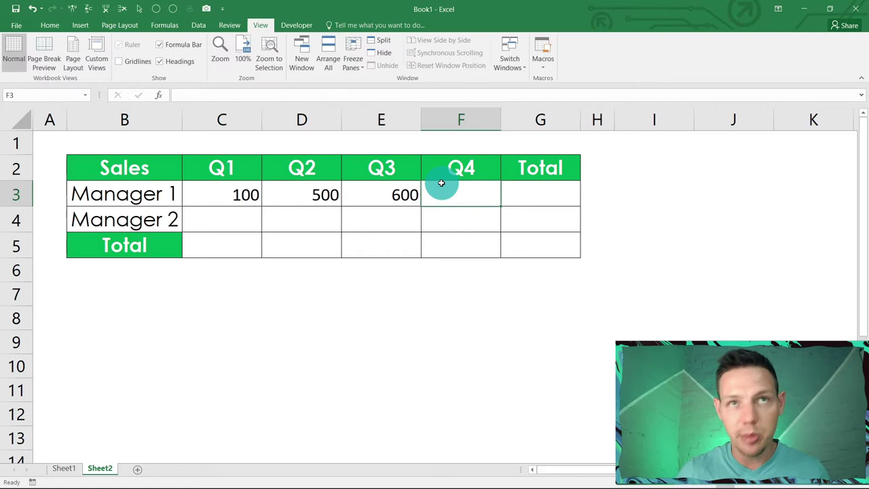
type("700")
key("Return")
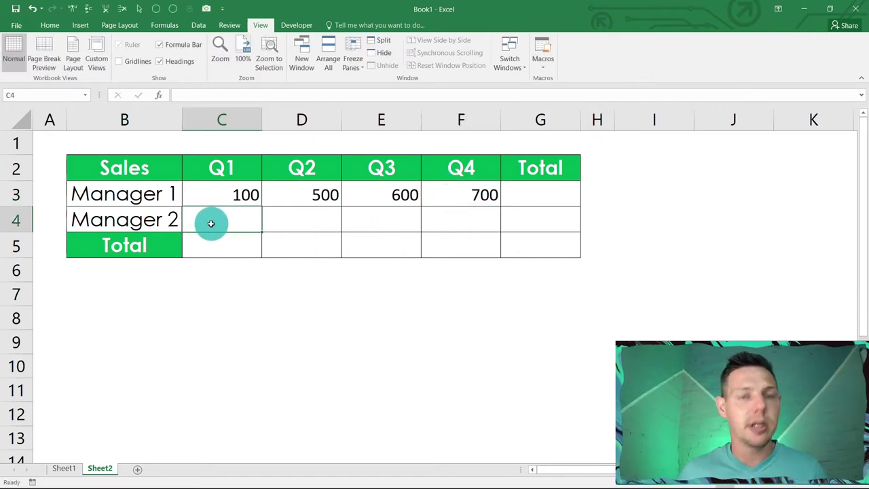
- Put =RANDBETWEEN(50,500) in C4, fill it across to F4, and copy C4:F4
type("=")
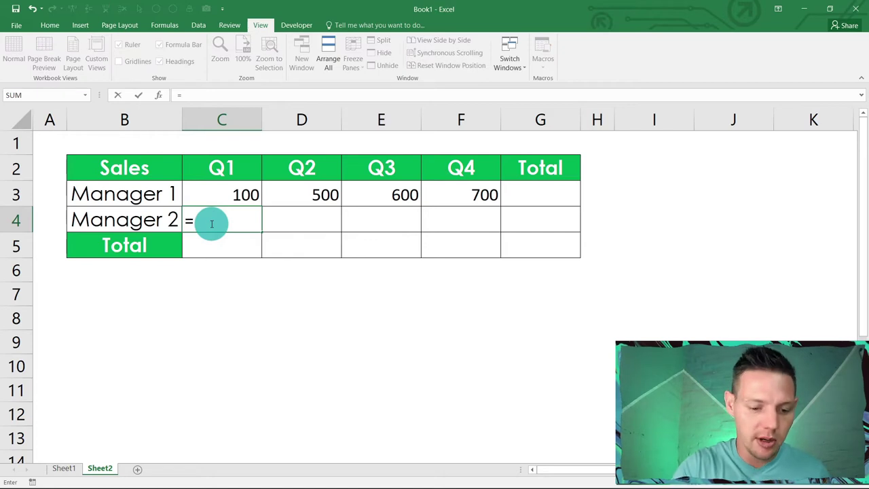
type("randbet")
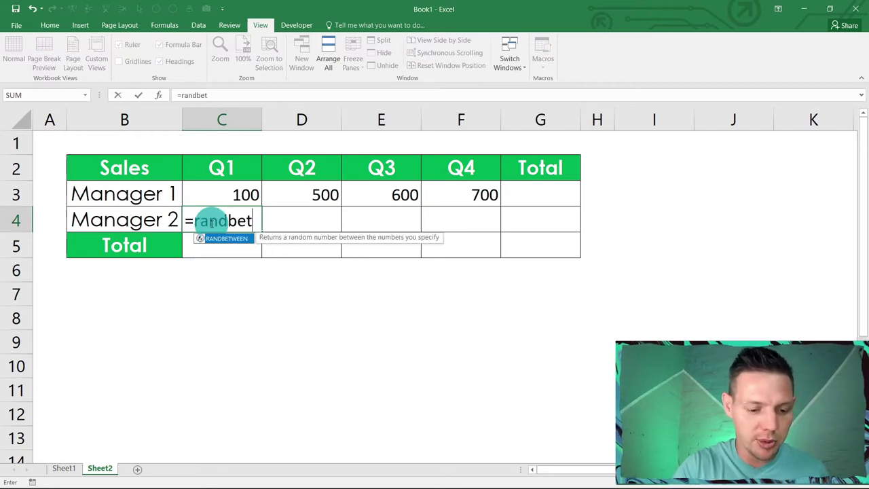
type("ween(")
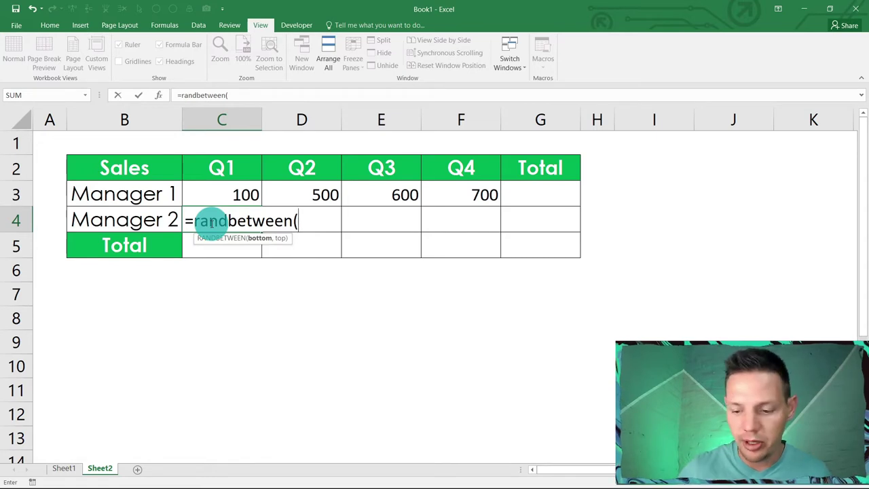
type("50,")
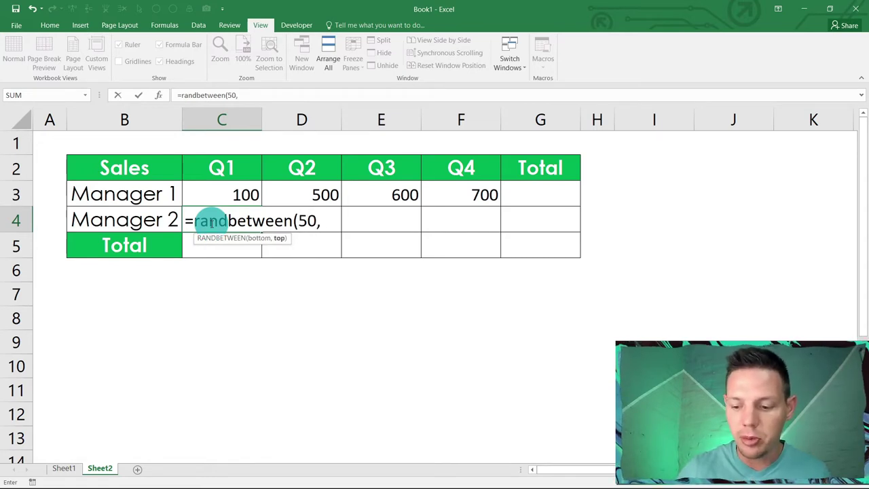
type("500")
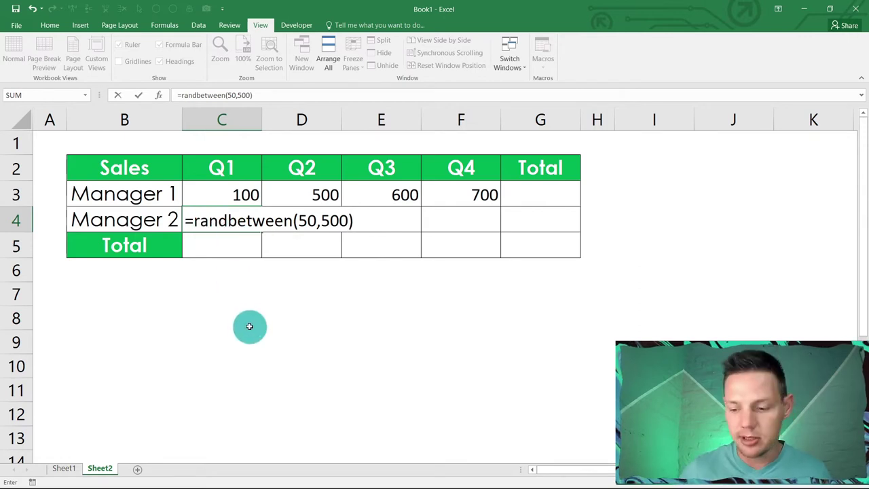
key("Return")
left_click(241, 223)
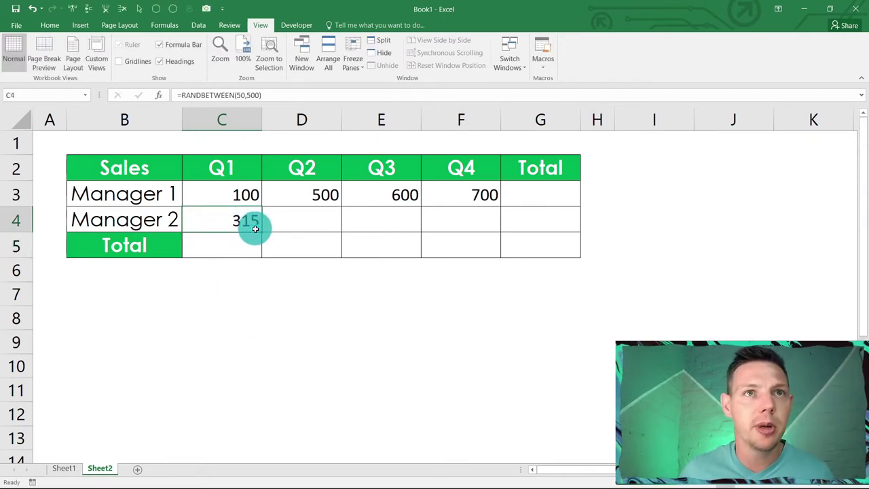
left_click_drag(261, 232, 484, 227)
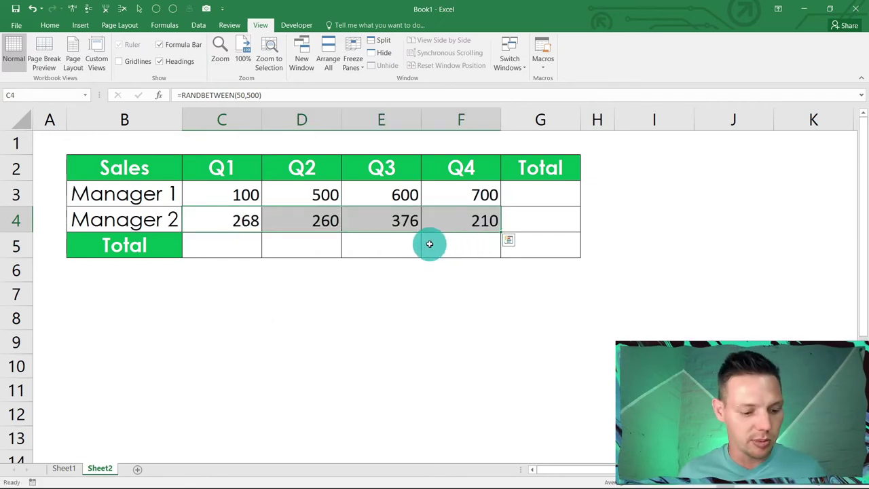
key("ctrl+c")
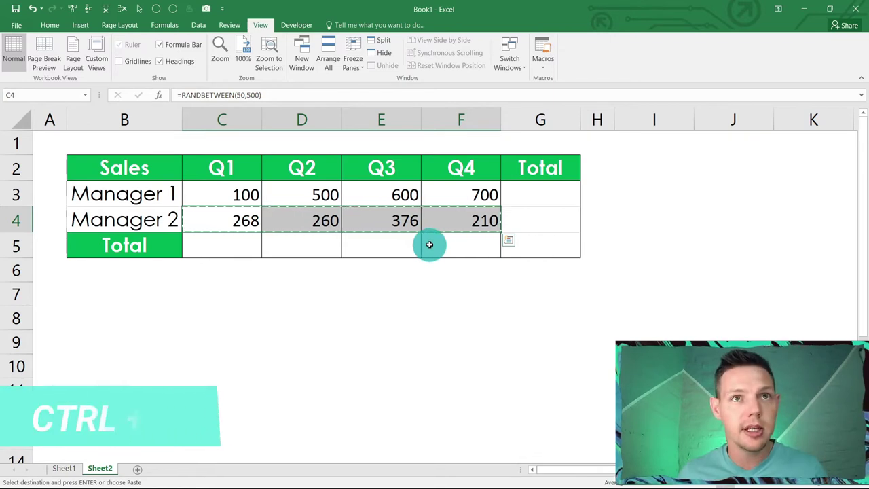
key("ctrl+q")
left_click_drag(242, 222, 453, 224)
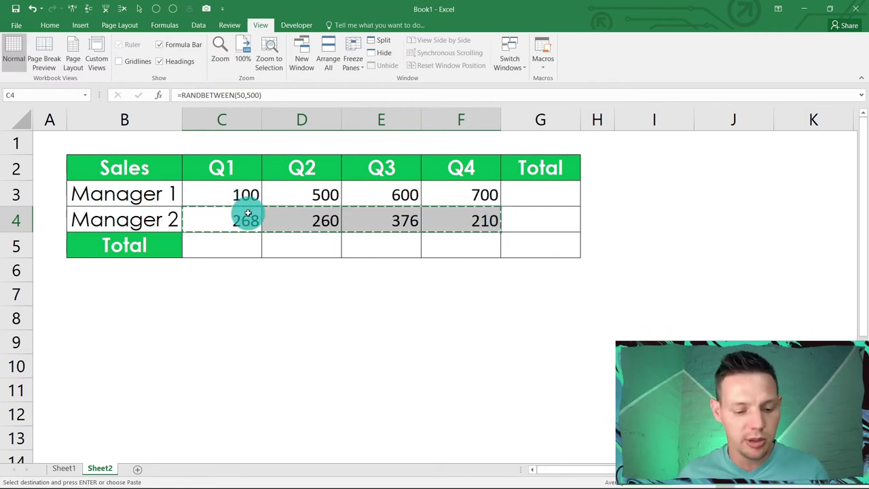
- Paste C4:F4 back as values, fixing them at 274, 207, 317 and 251
left_click(47, 25)
left_click(14, 70)
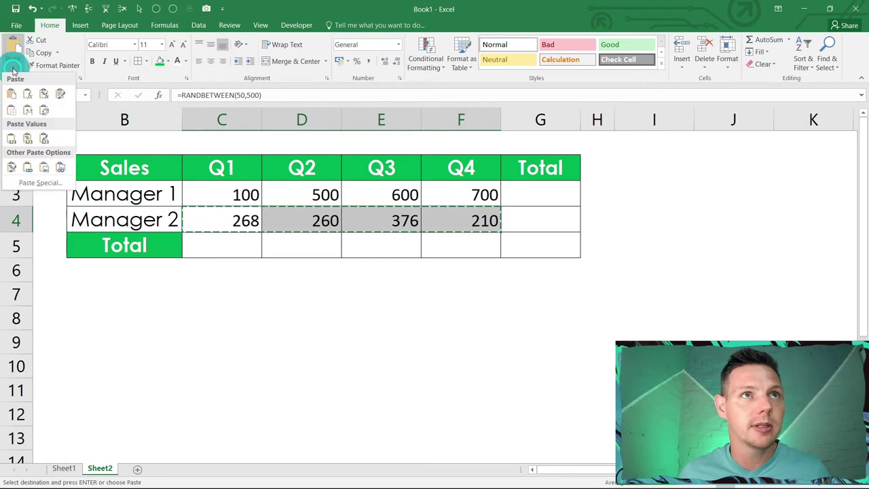
left_click(10, 138)
left_click(211, 217)
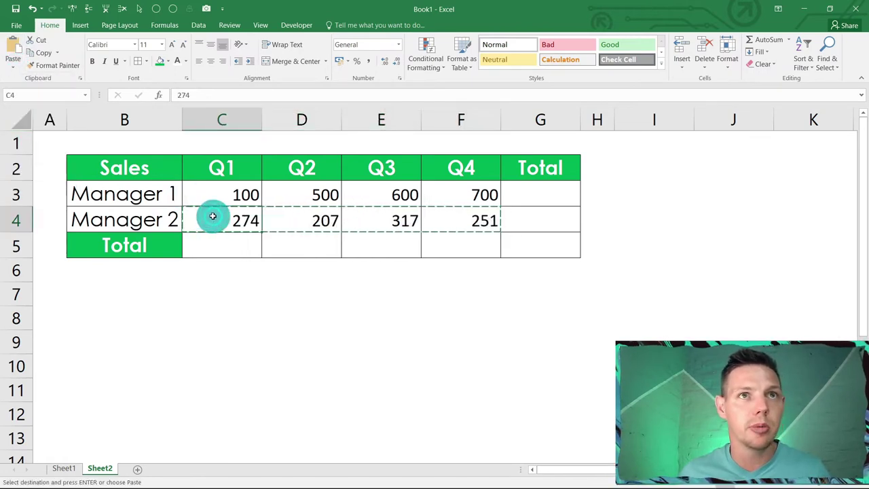
left_click(292, 219)
left_click(380, 218)
left_click(440, 224)
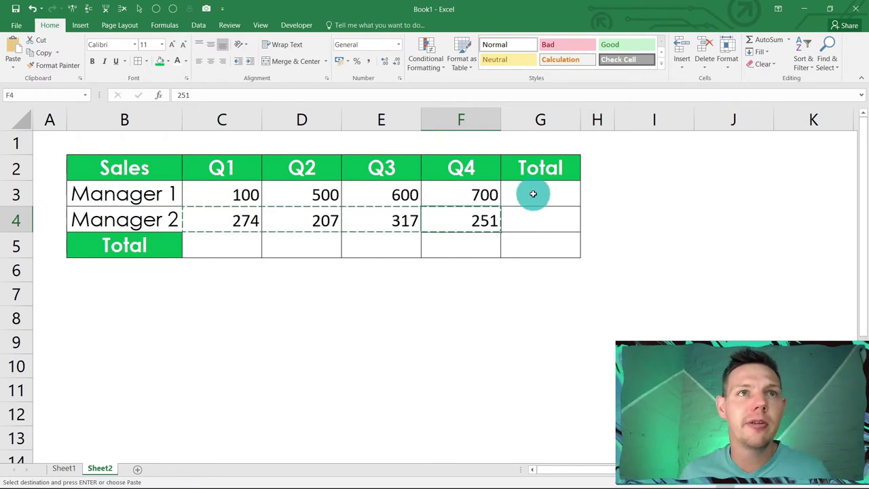
- AutoSum Manager 1's quarters in G3 and fill the total down to G5
left_click(533, 195)
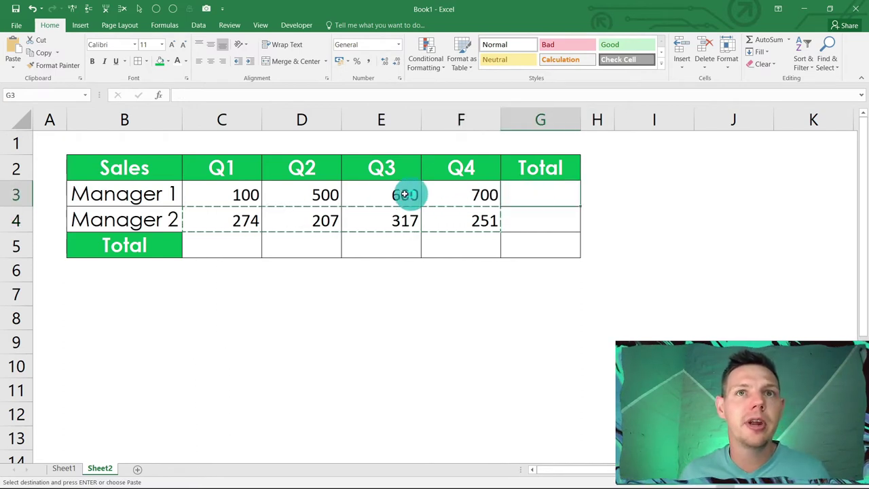
left_click(773, 38)
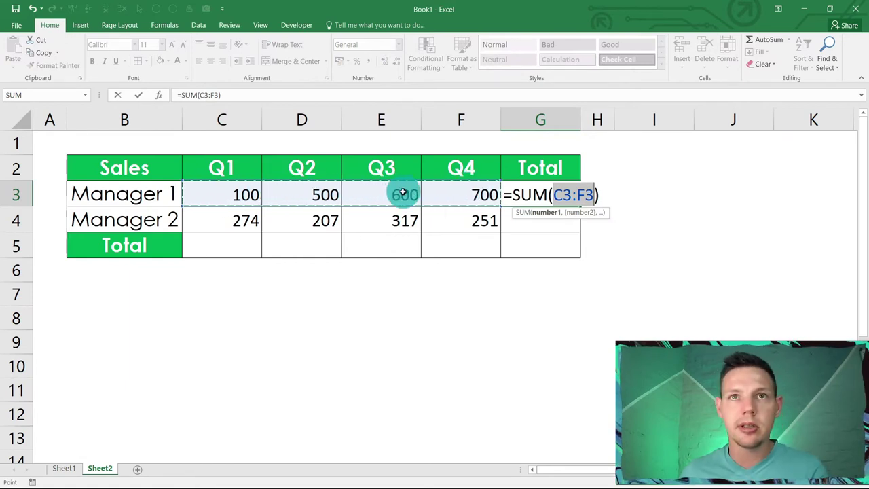
key("Return")
left_click(536, 198)
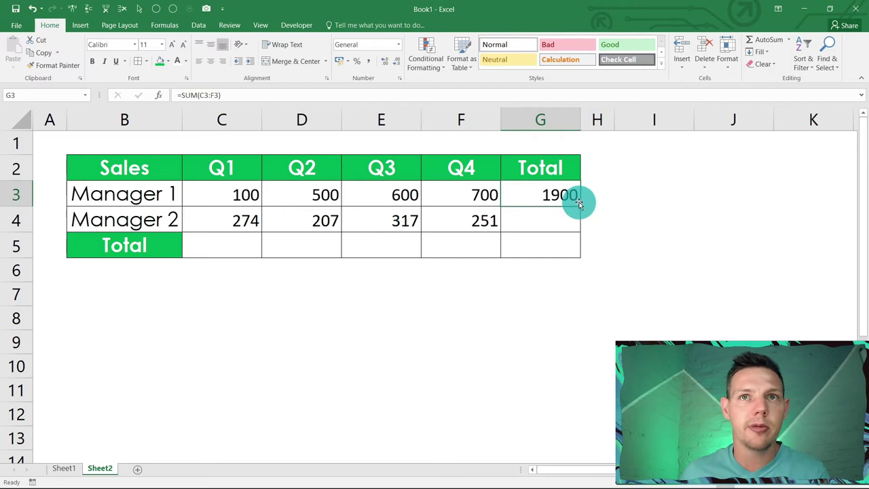
left_click_drag(577, 203, 575, 247)
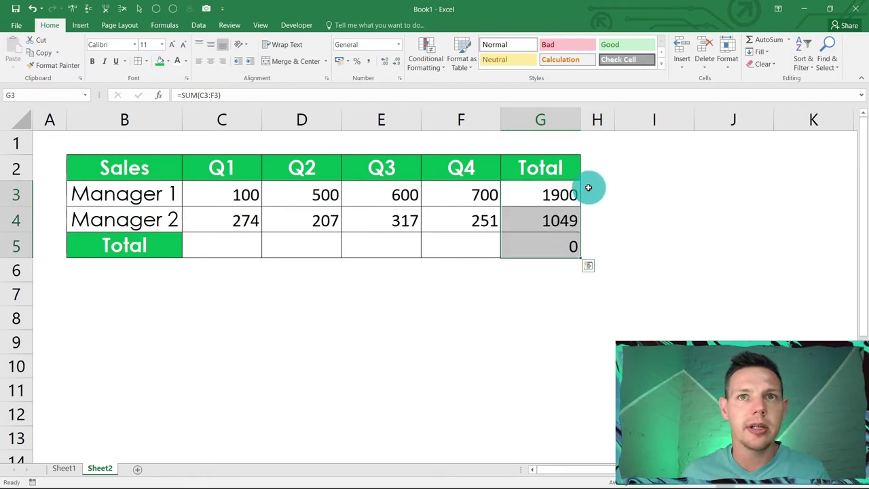
- AutoSum the Q1 column in C5 and fill the total across to F5
left_click(227, 245)
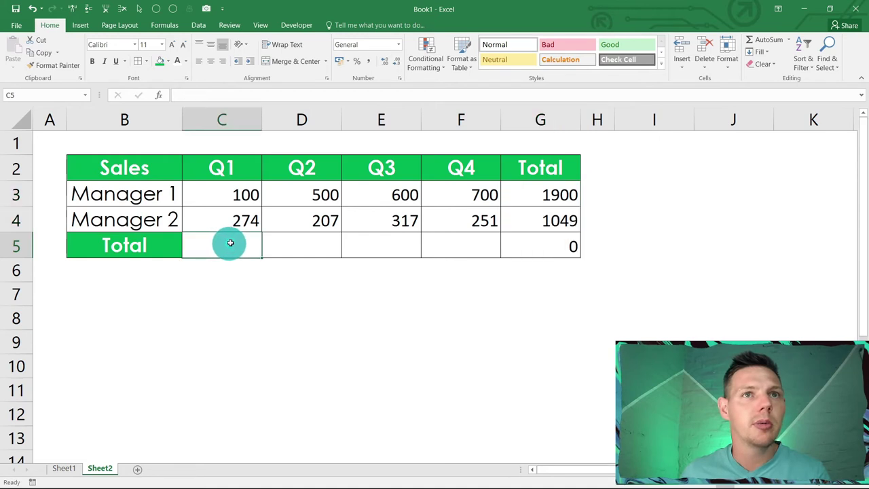
left_click(757, 42)
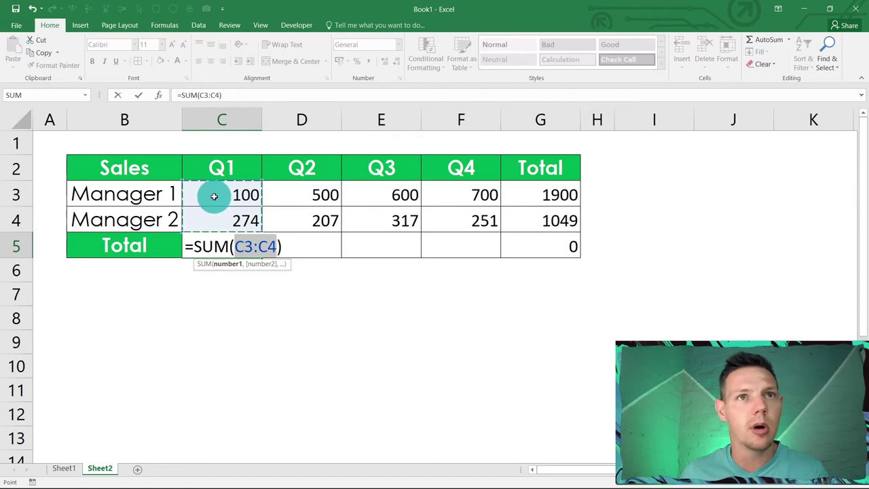
key("Return")
left_click(244, 247)
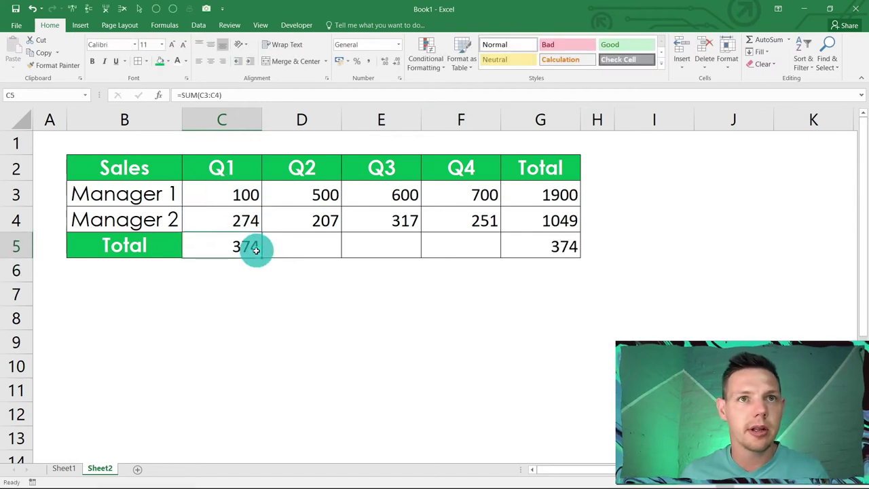
left_click_drag(260, 257, 478, 256)
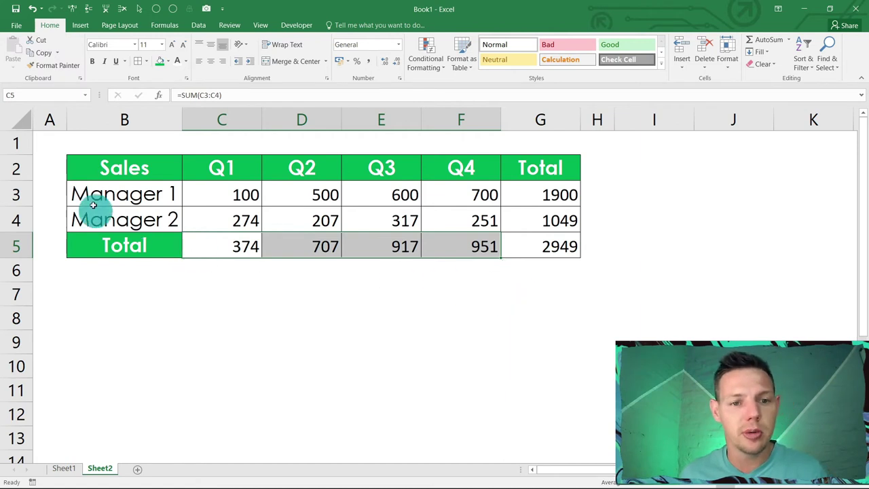
- With the whole sheet selected, set up Go To Special to pick Formulas cells
left_click(241, 251)
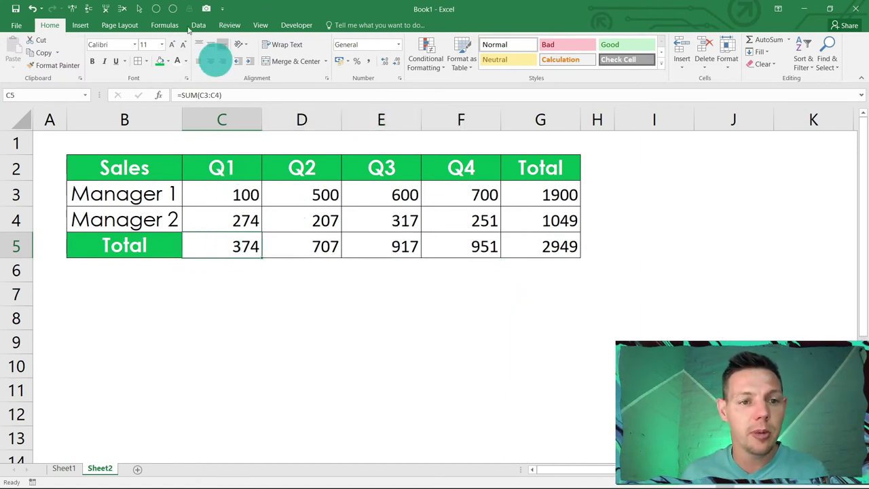
left_click(231, 194)
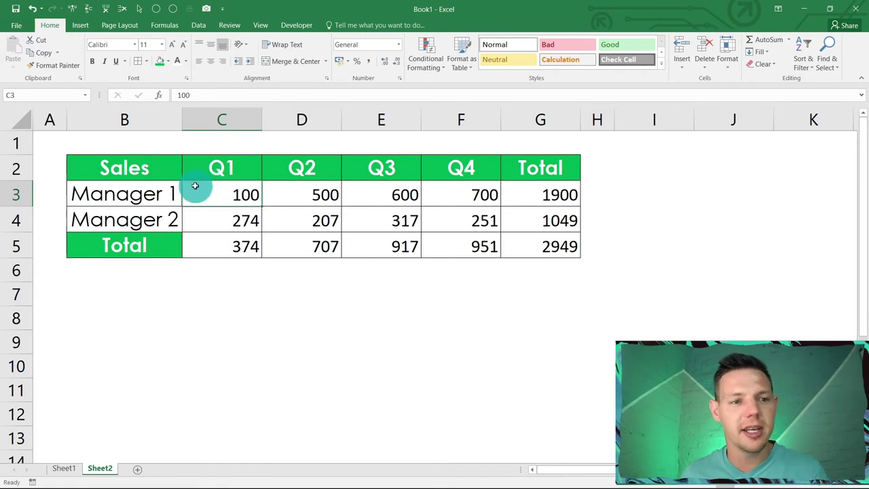
left_click(22, 123)
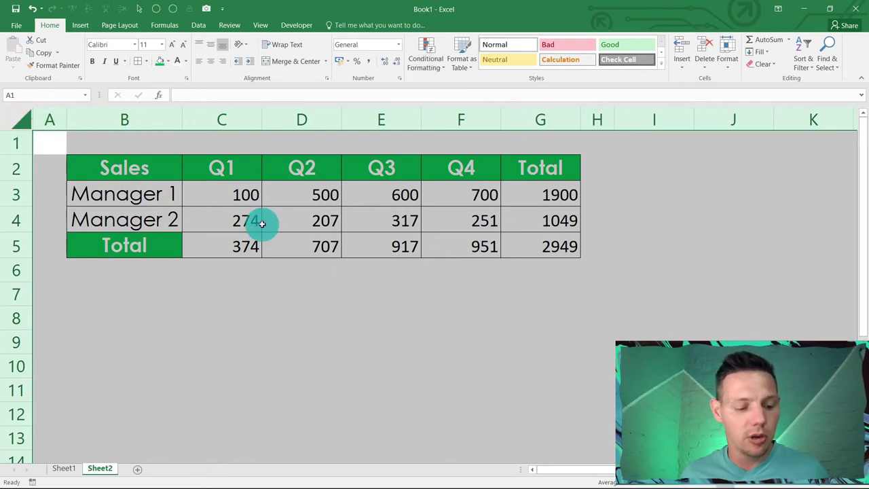
key("ctrl+g")
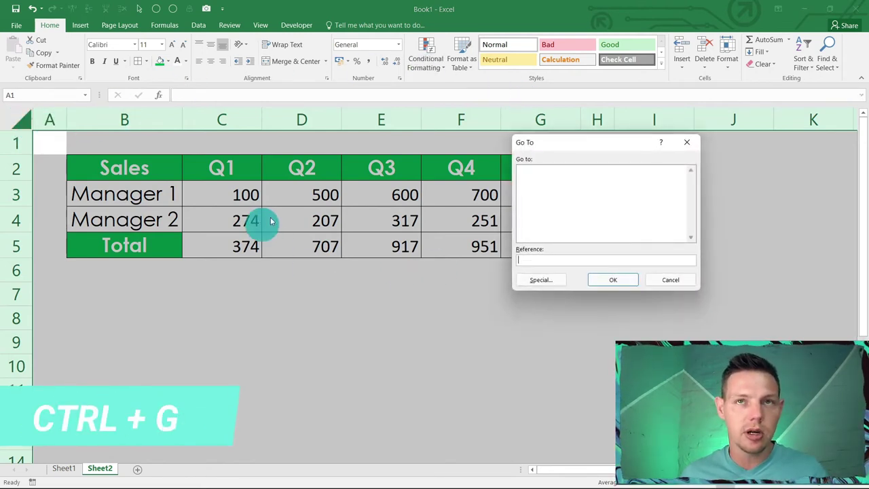
left_click_drag(611, 145, 334, 281)
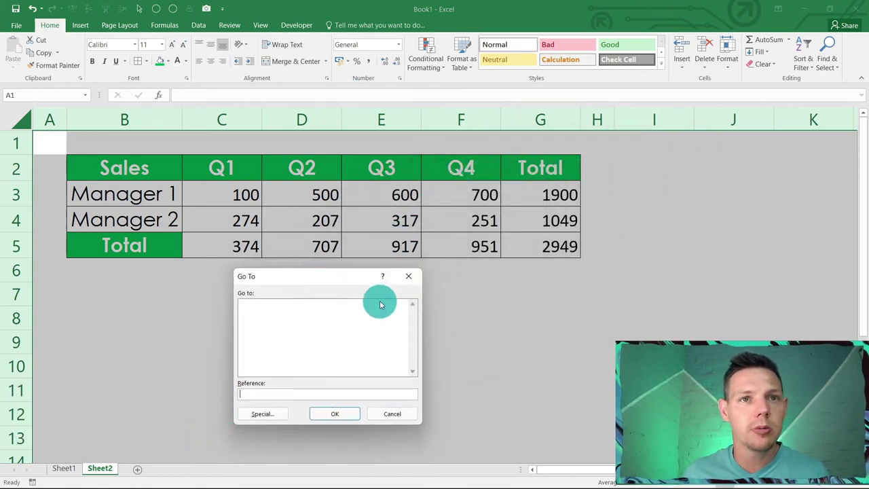
left_click(263, 415)
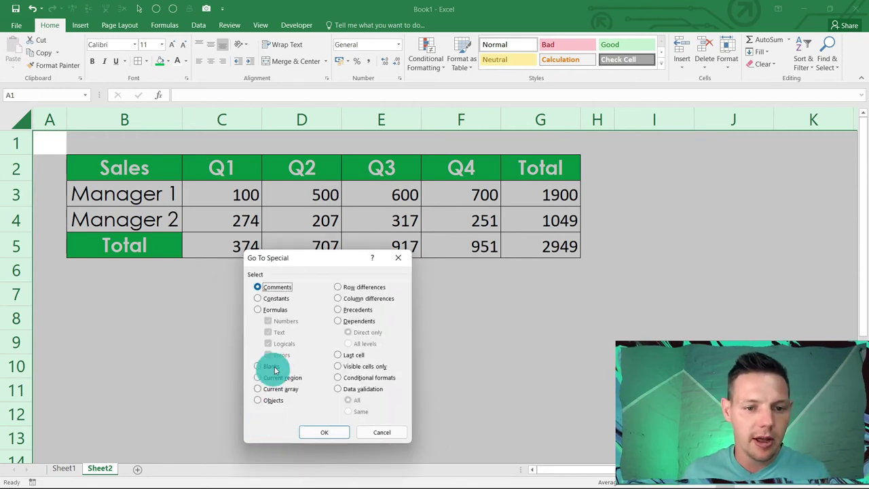
left_click(258, 309)
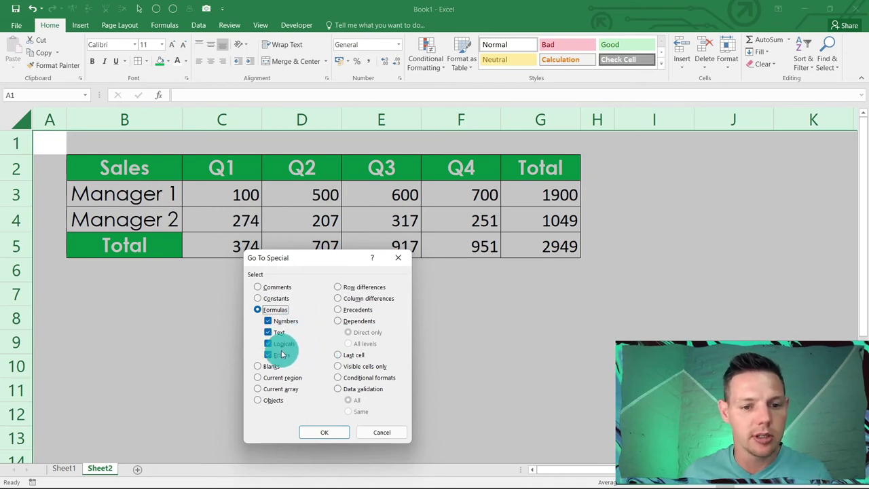
- Select the formula cells and format them with green fill and bold white text
left_click(317, 432)
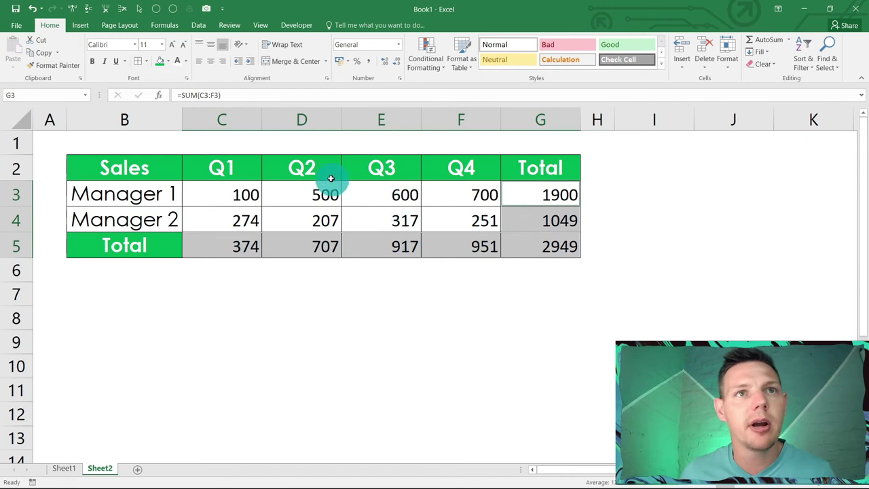
left_click(160, 64)
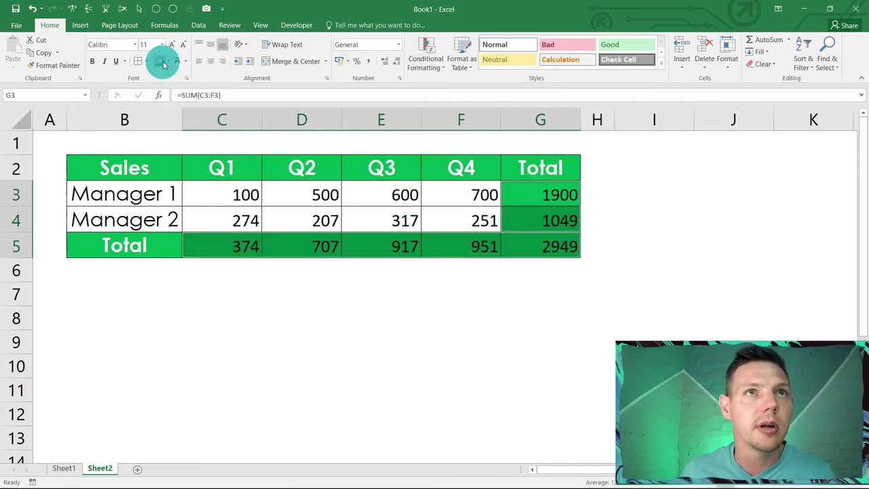
left_click(178, 63)
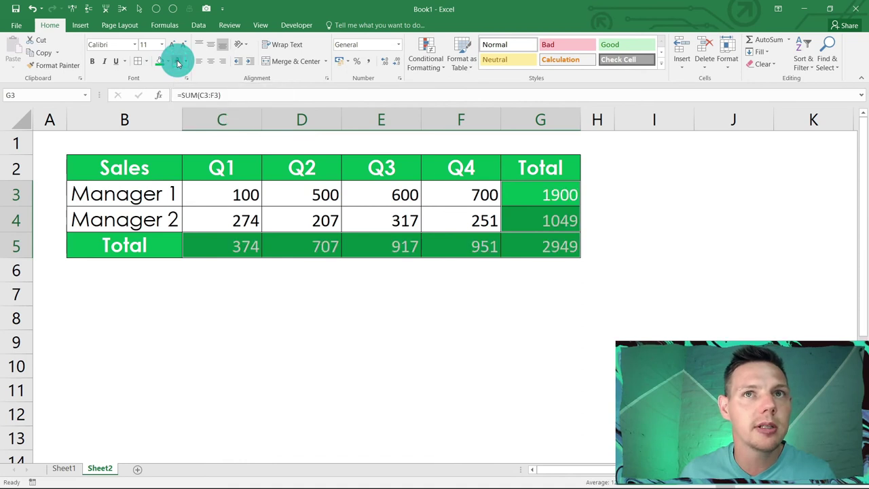
left_click(93, 63)
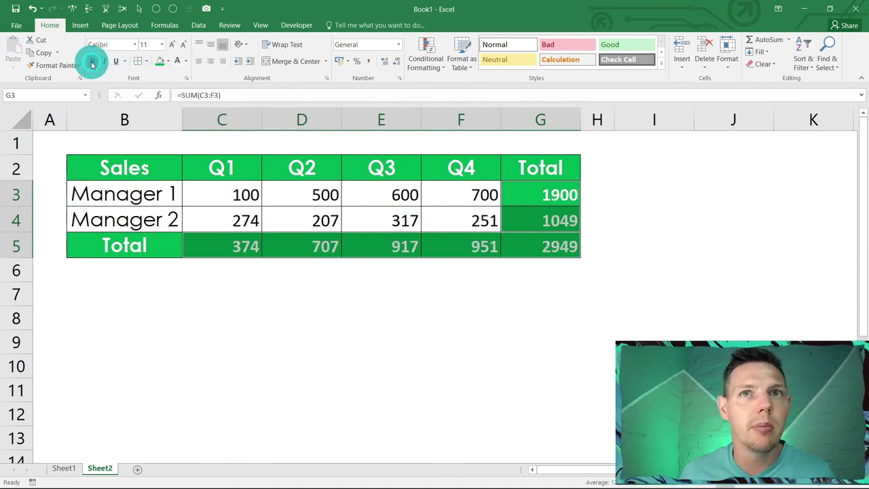
left_click(277, 298)
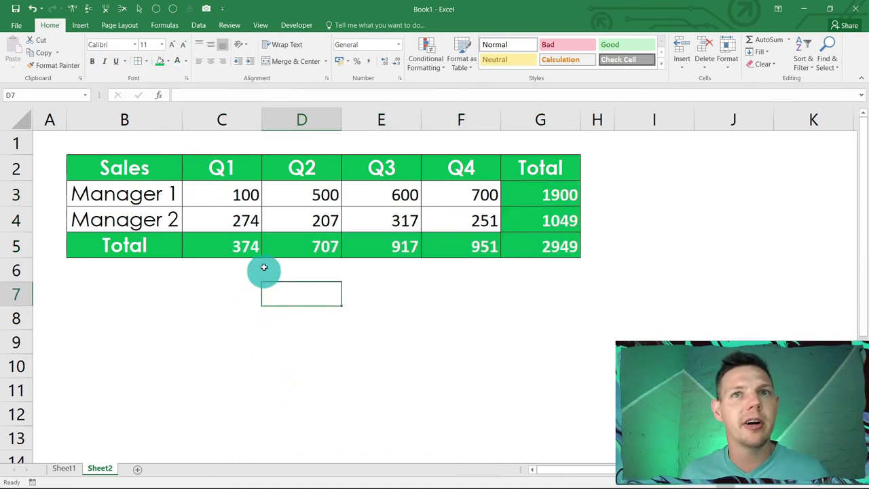